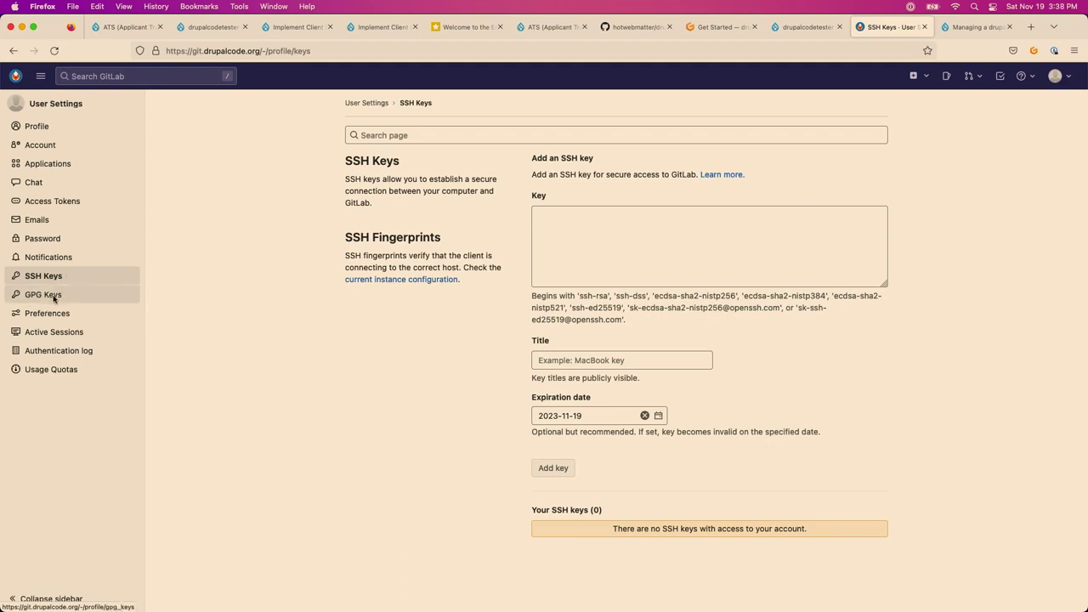
View the GPG Keys settings, then open Preferences and set the color theme to Light Blue.
click(53, 297)
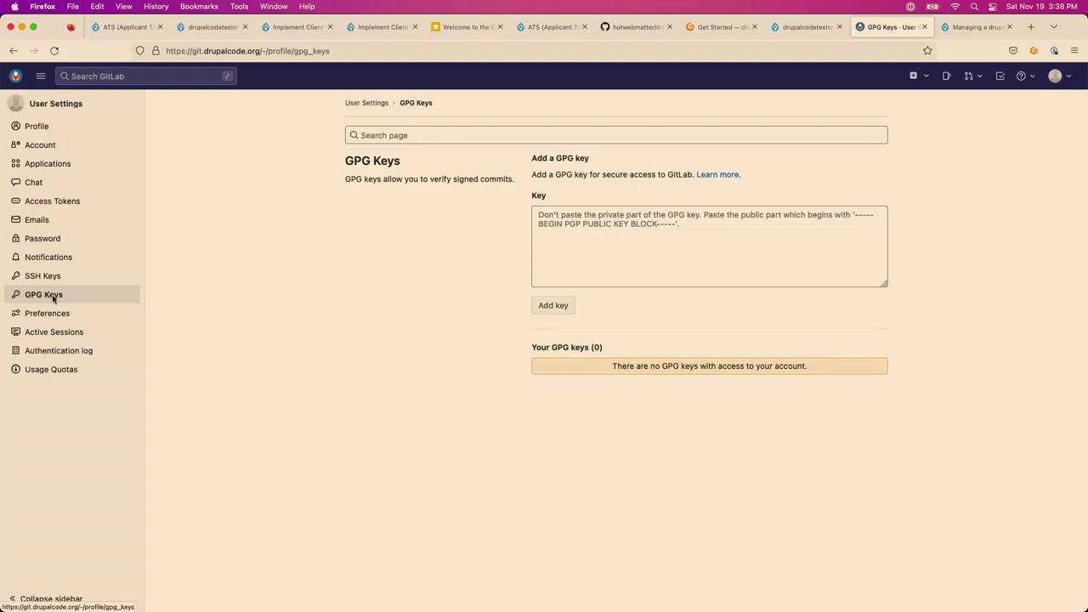
click(53, 314)
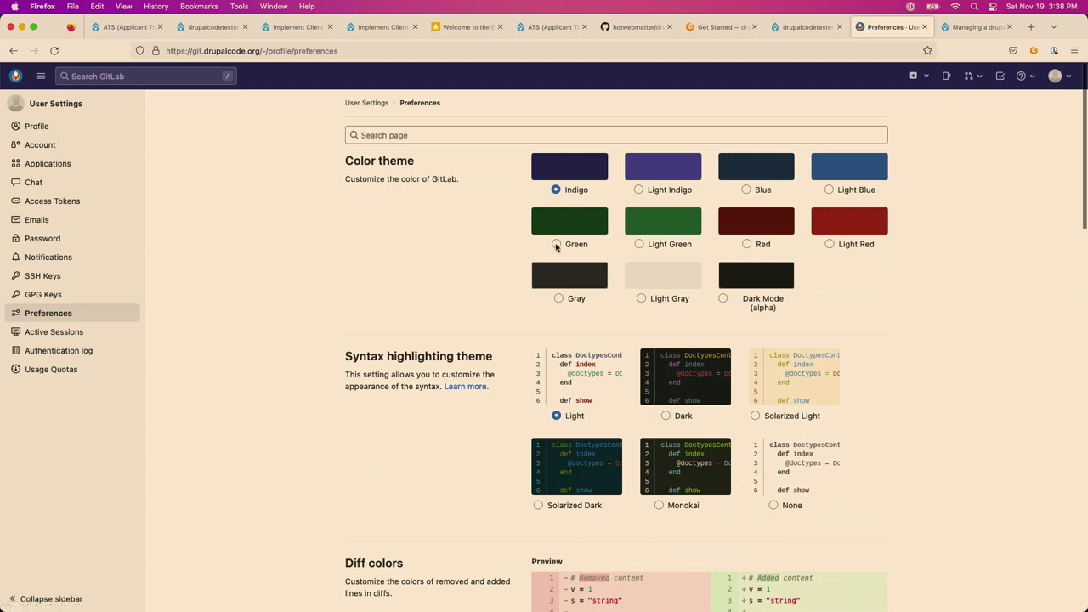
click(828, 190)
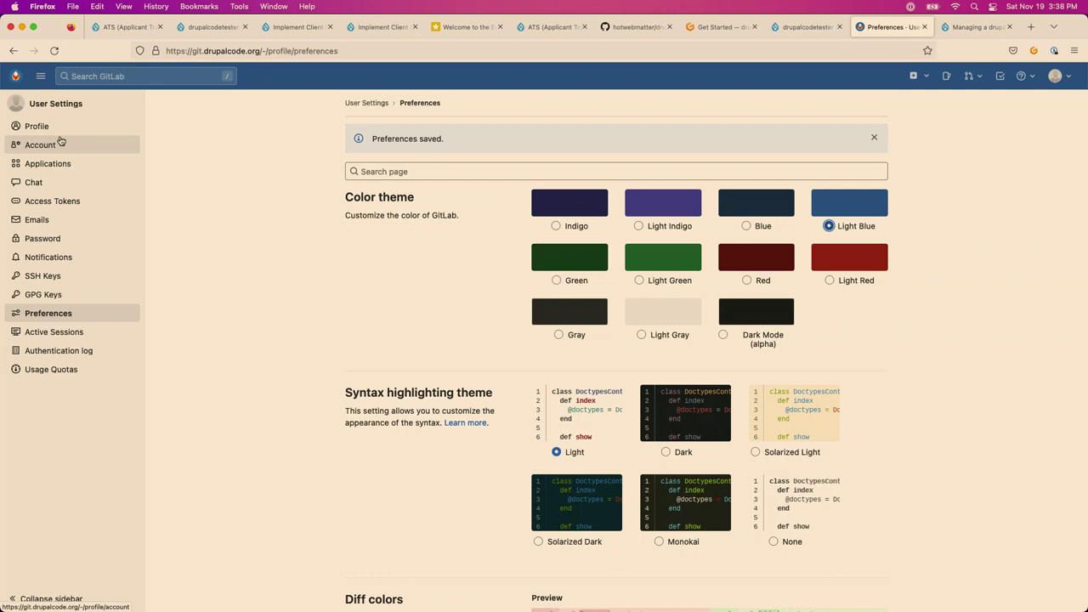
Go back through the previously visited GitLab settings pages to the Notifications page.
click(12, 51)
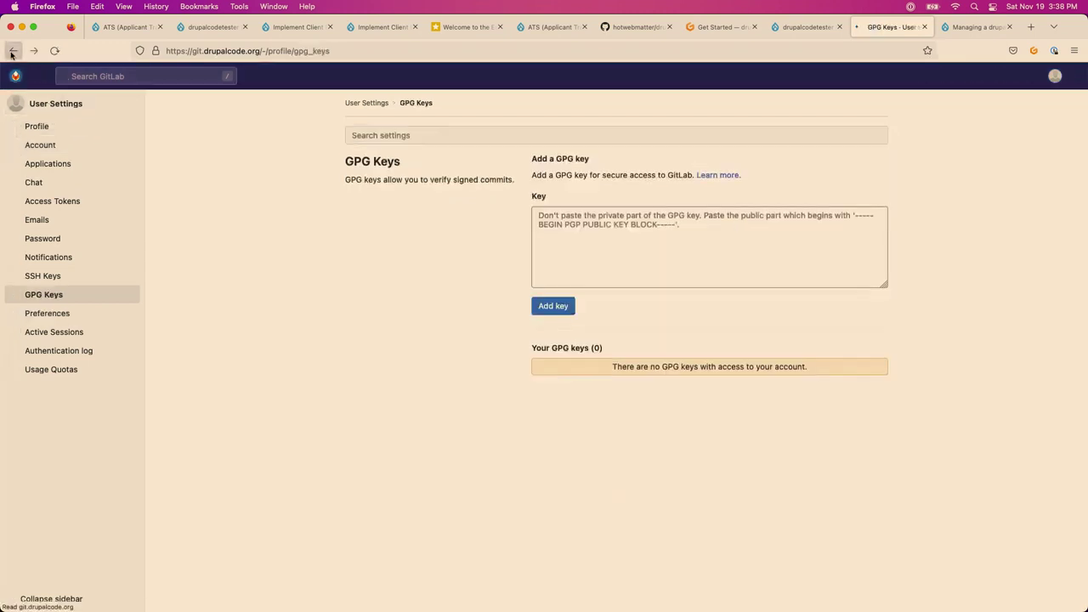
click(12, 52)
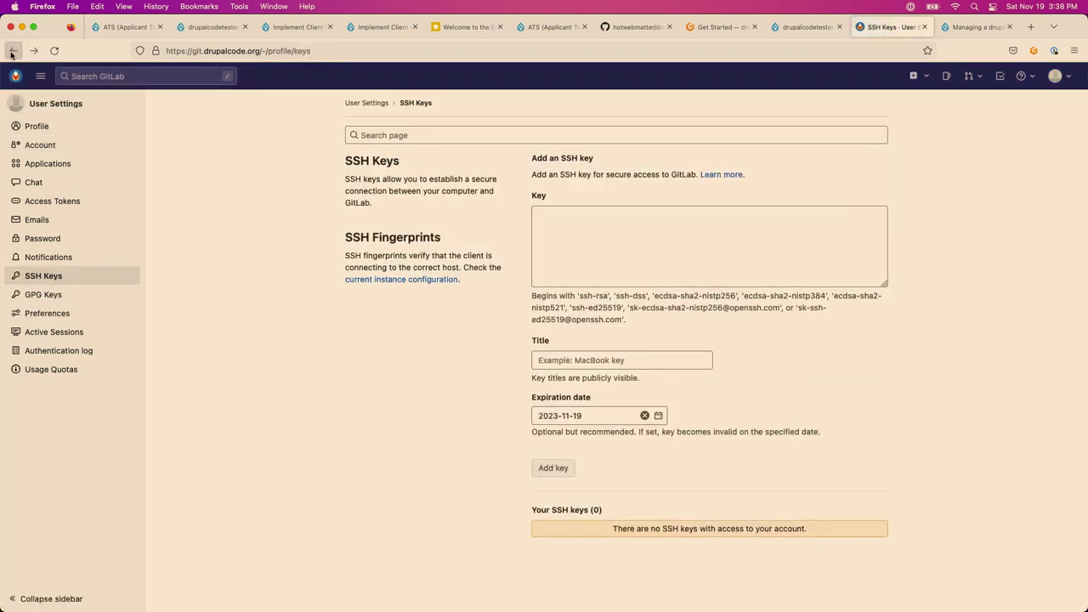
click(12, 52)
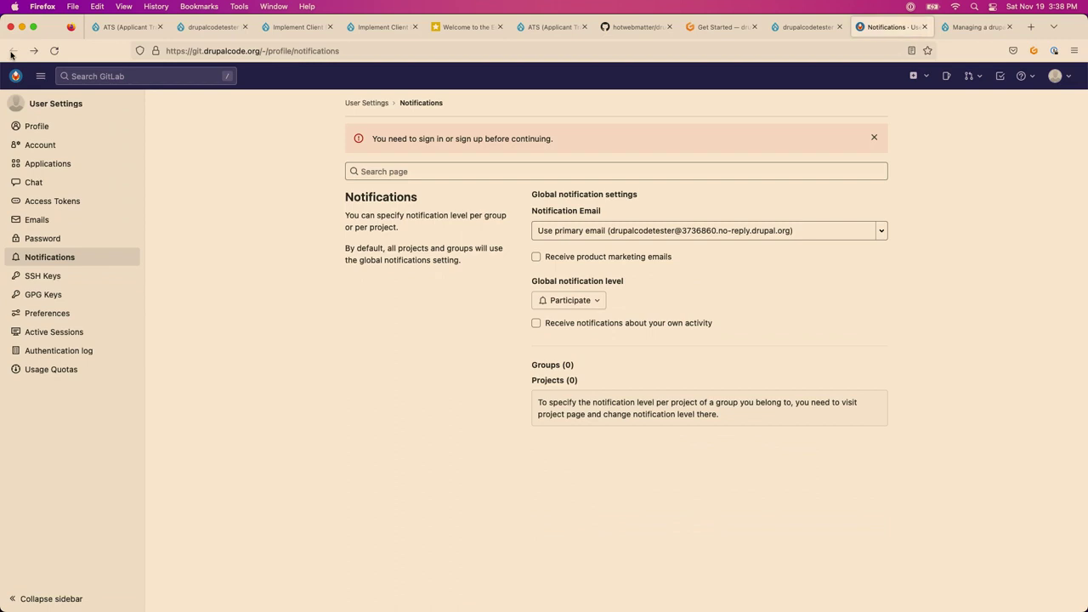
Review the Git username, HTTPS password and Git configuration sections on the Drupal.org Git access page.
click(796, 31)
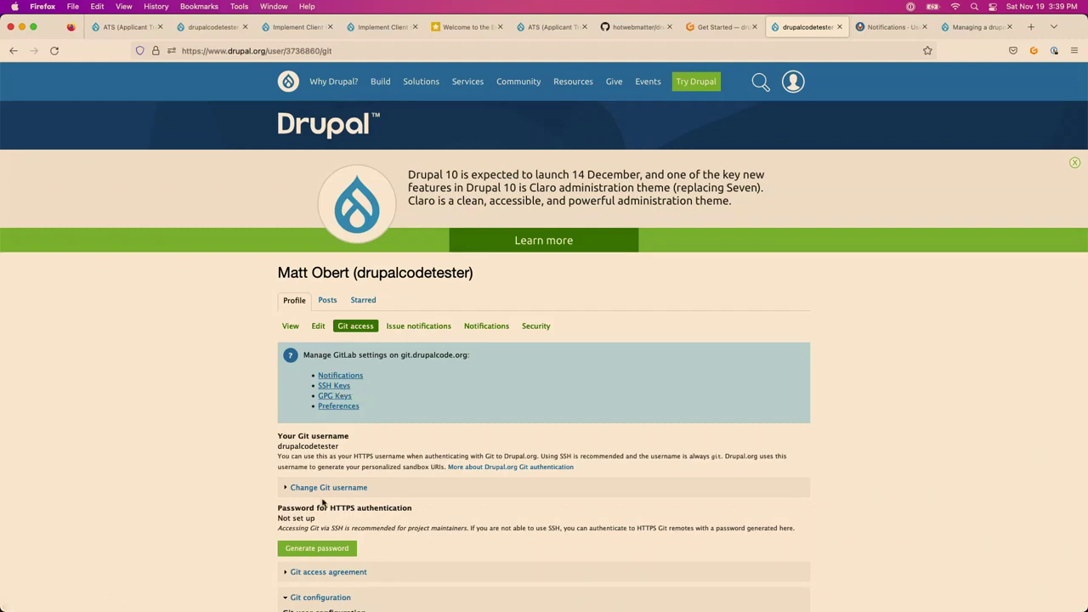
scroll(228, 487, down, 2)
scroll(228, 487, down, 5)
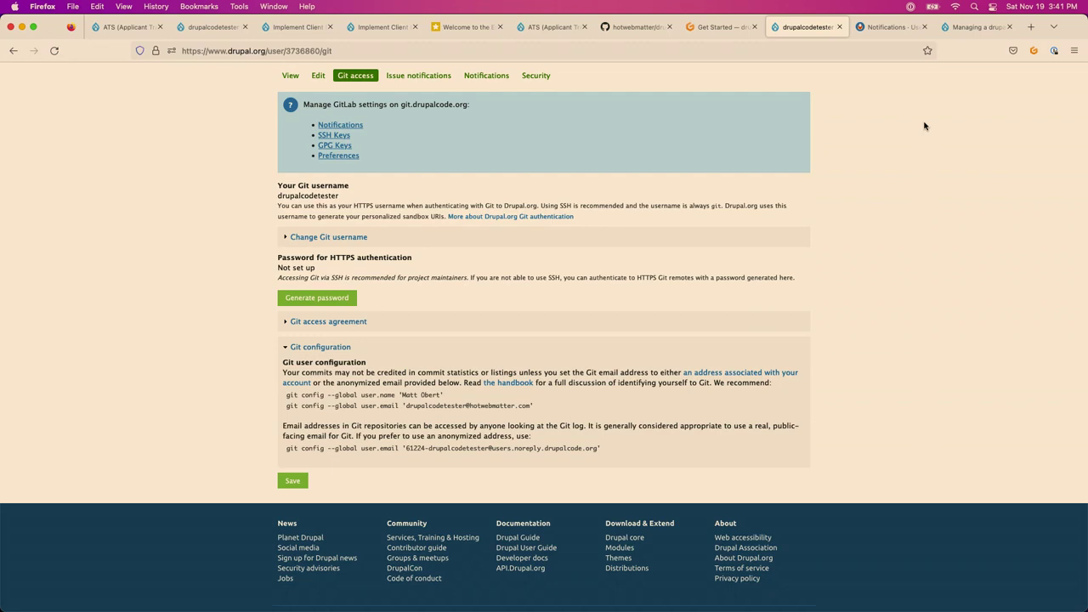
scroll(916, 204, up, 5)
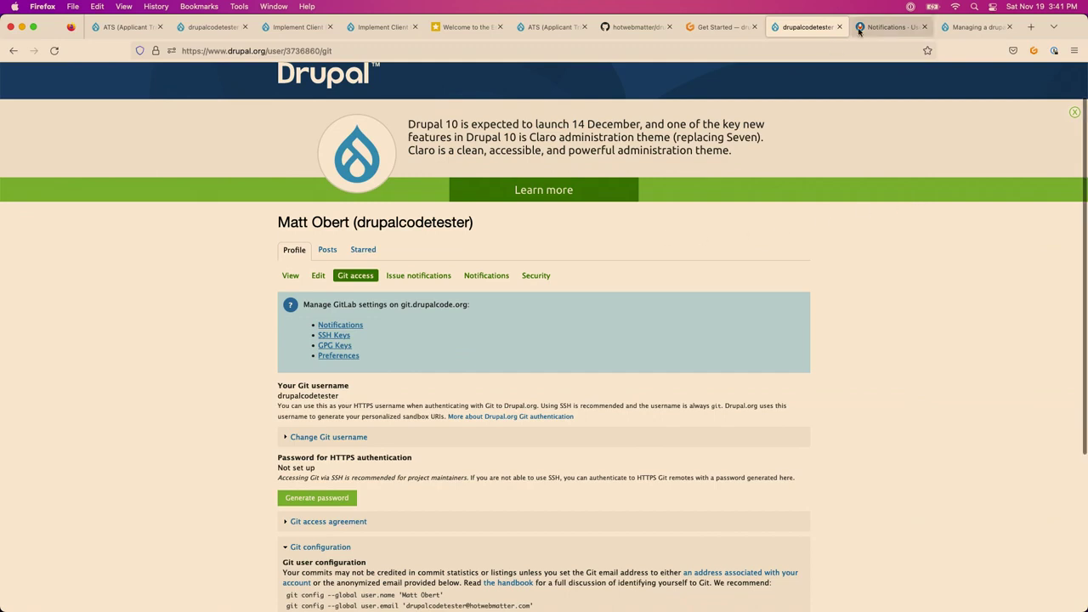
Switch to Chrome and examine the issue fork's push access note on the Svelte UI for install controllers issue.
key(super+Tab)
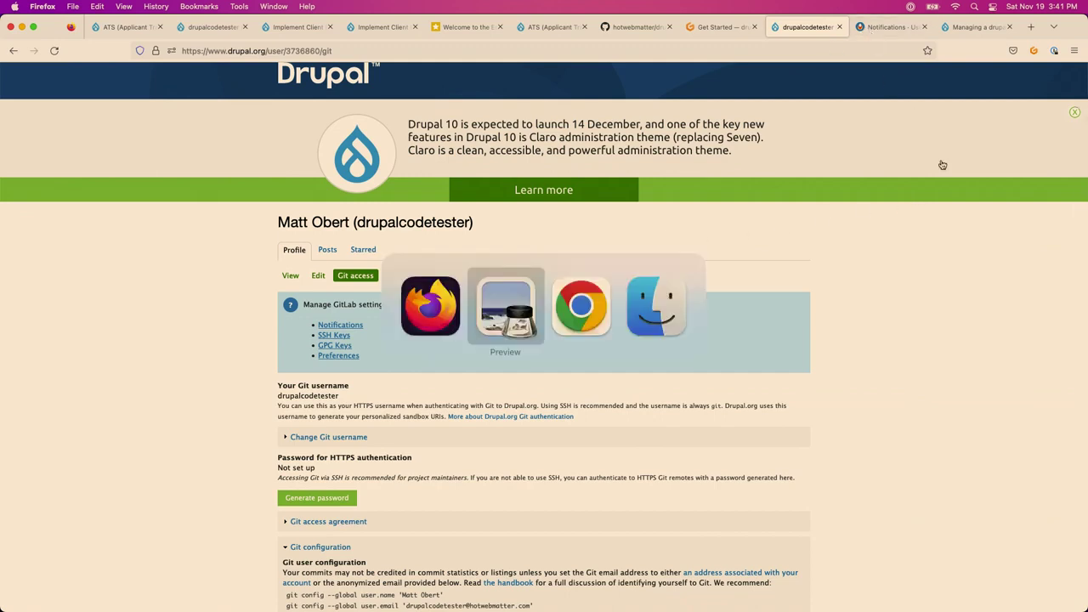
key(super+Tab)
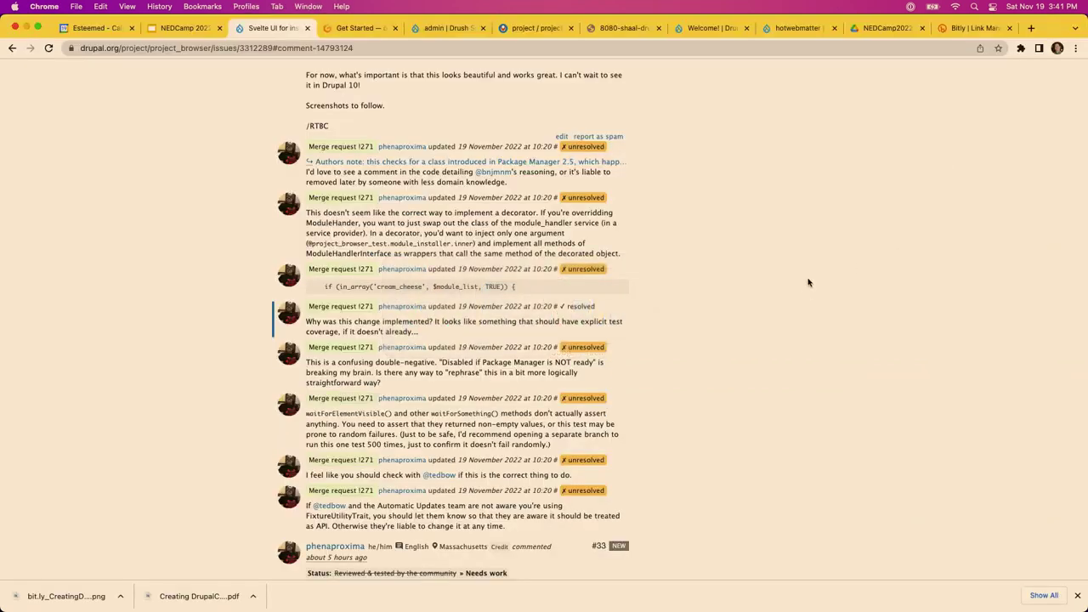
scroll(807, 282, up, 15)
scroll(809, 283, up, 15)
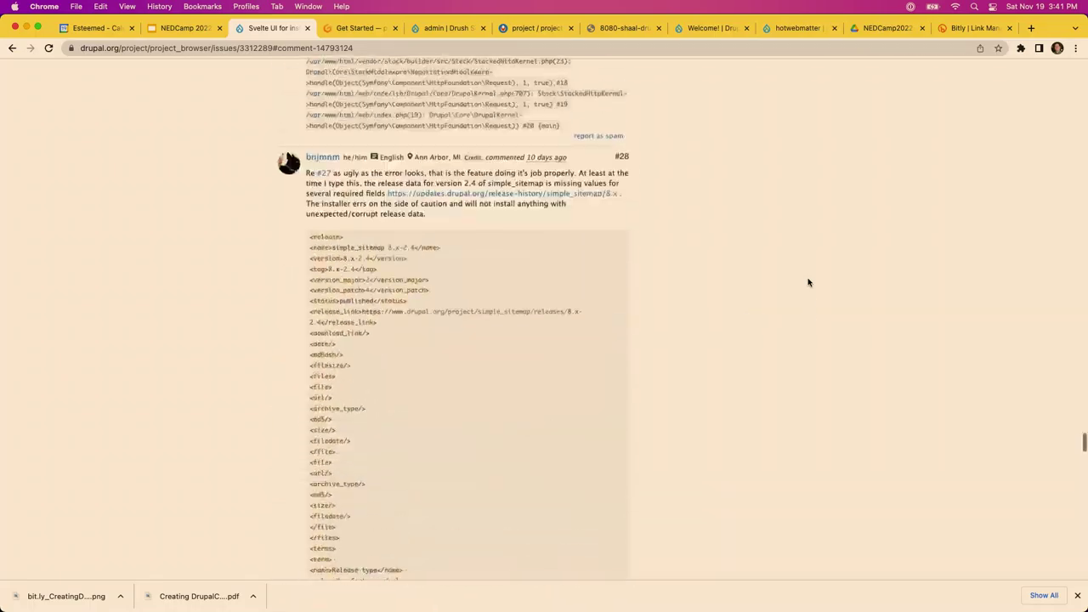
scroll(809, 282, up, 15)
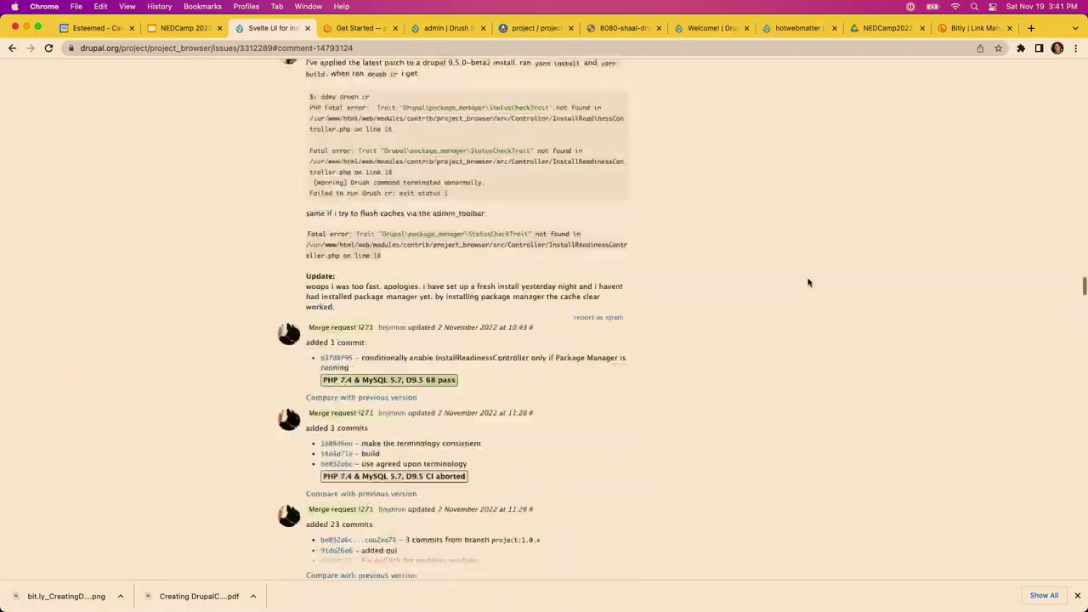
scroll(808, 282, up, 15)
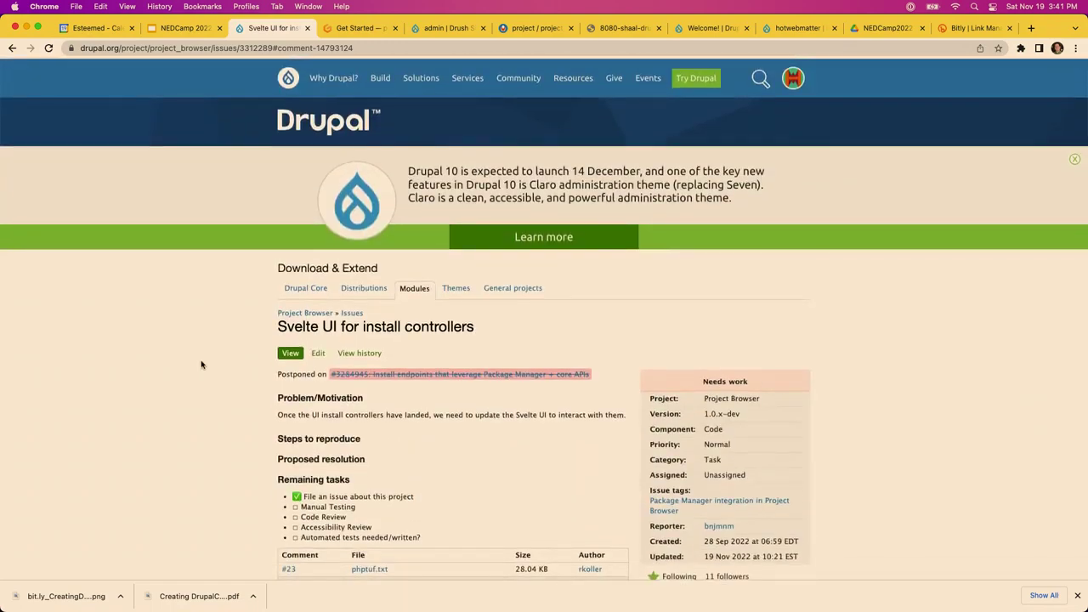
scroll(202, 365, down, 8)
scroll(201, 365, up, 1)
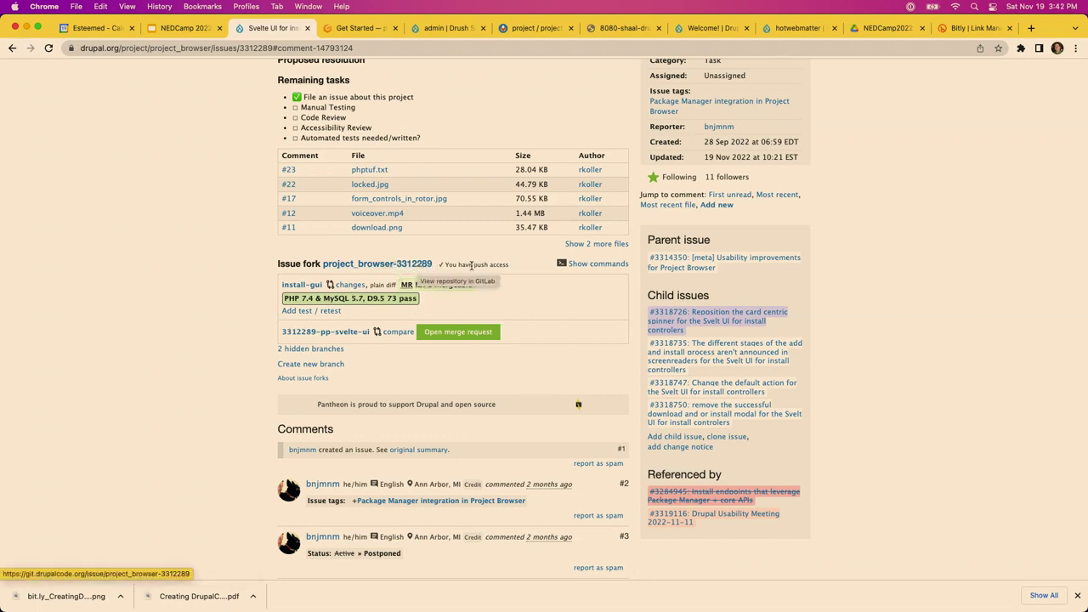
drag(502, 265, 444, 266)
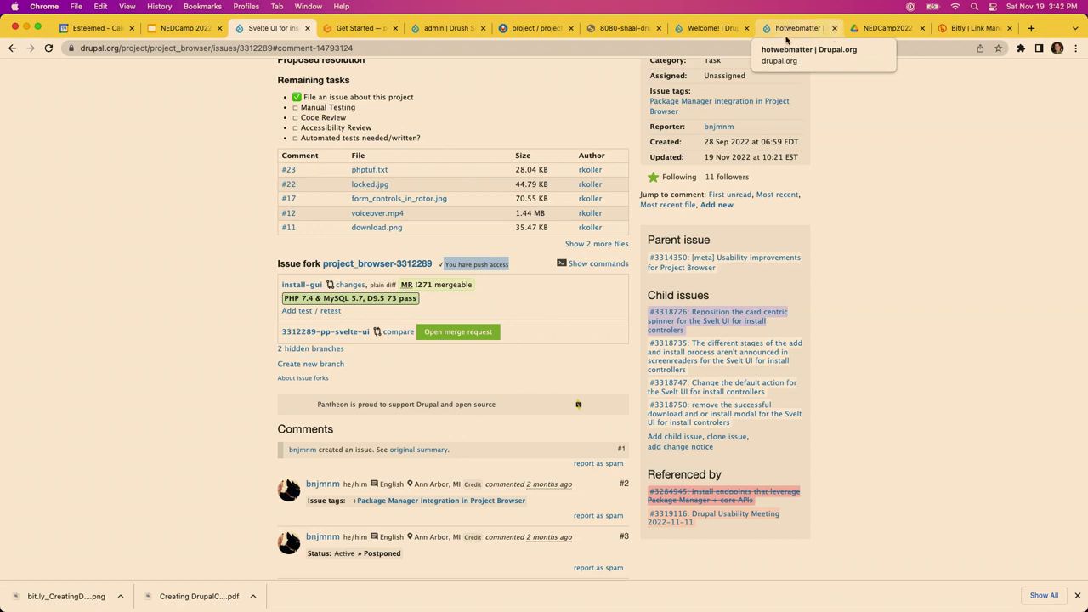
Duplicate the issue's browser tab and open drupal.org/project/sessionize_embed_block in the copy.
right_click(267, 31)
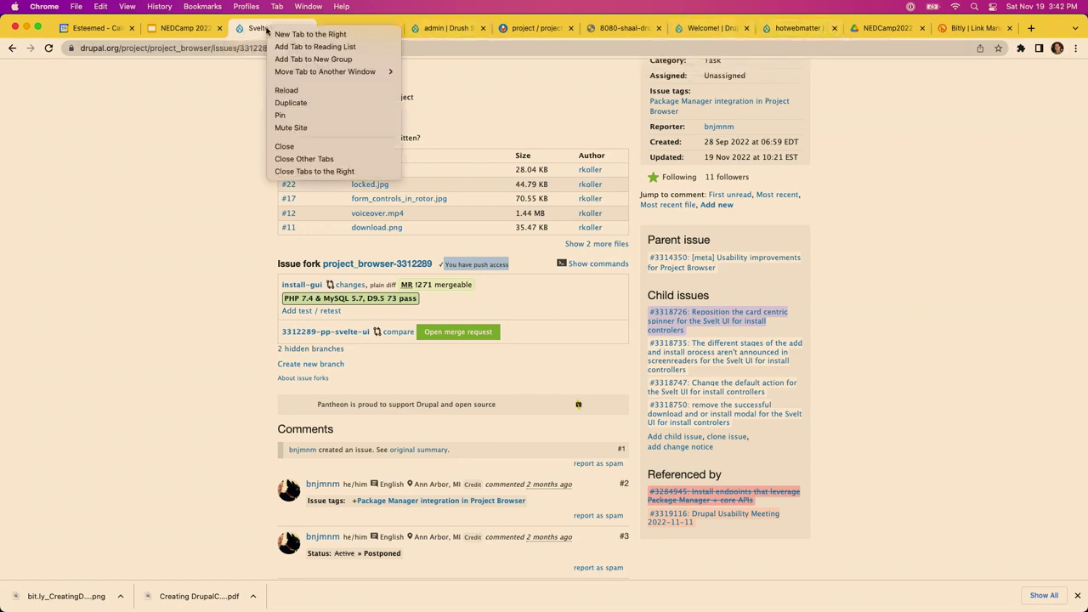
click(291, 103)
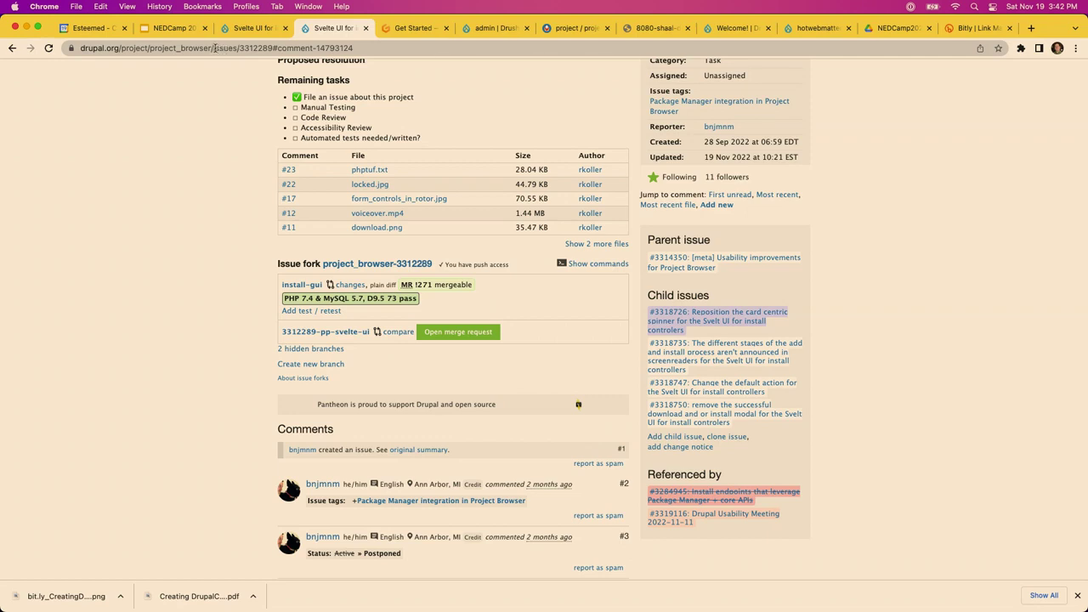
drag(156, 49, 432, 48)
key(BackSpace)
key(BackSpace)
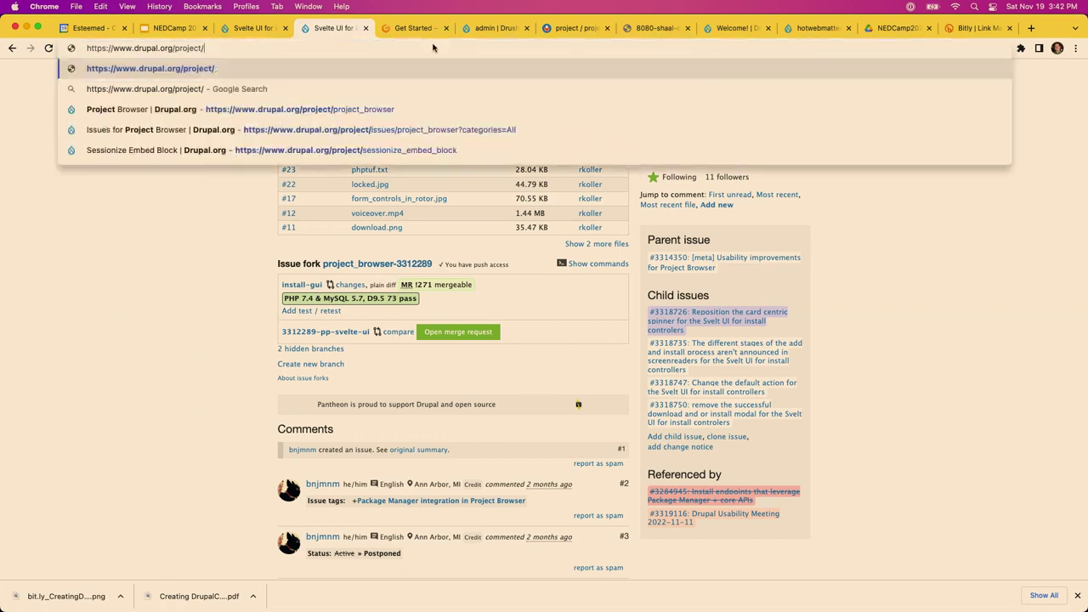
text(ses)
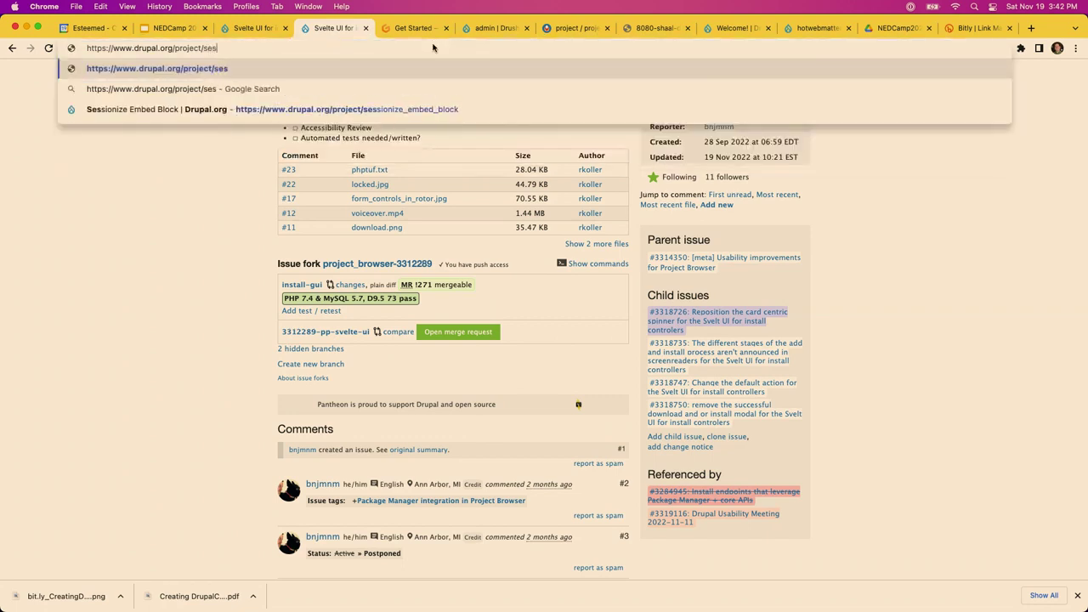
key(Down)
key(Down)
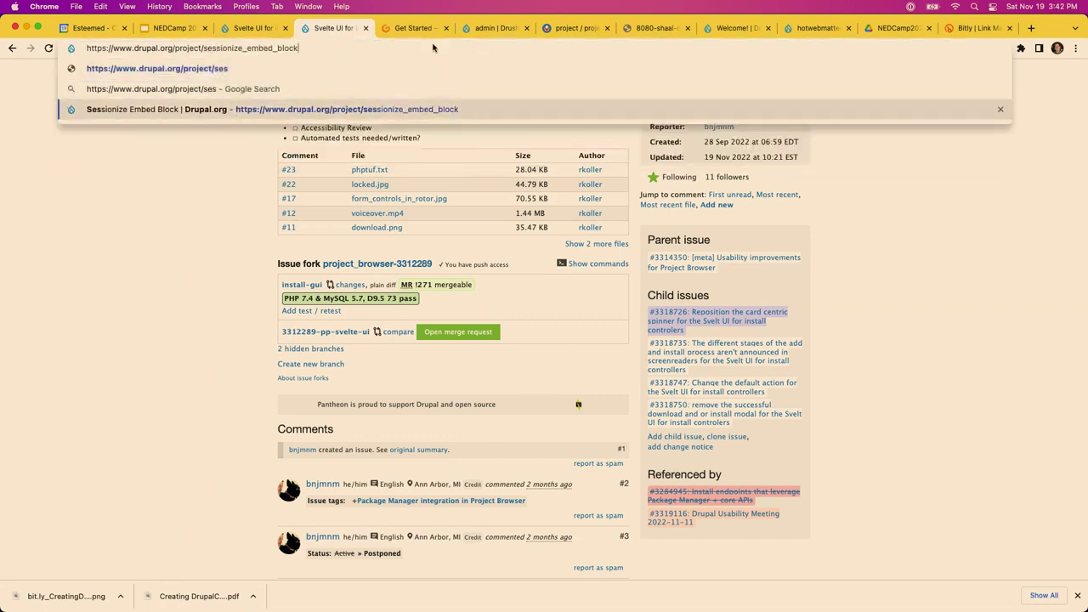
key(Return)
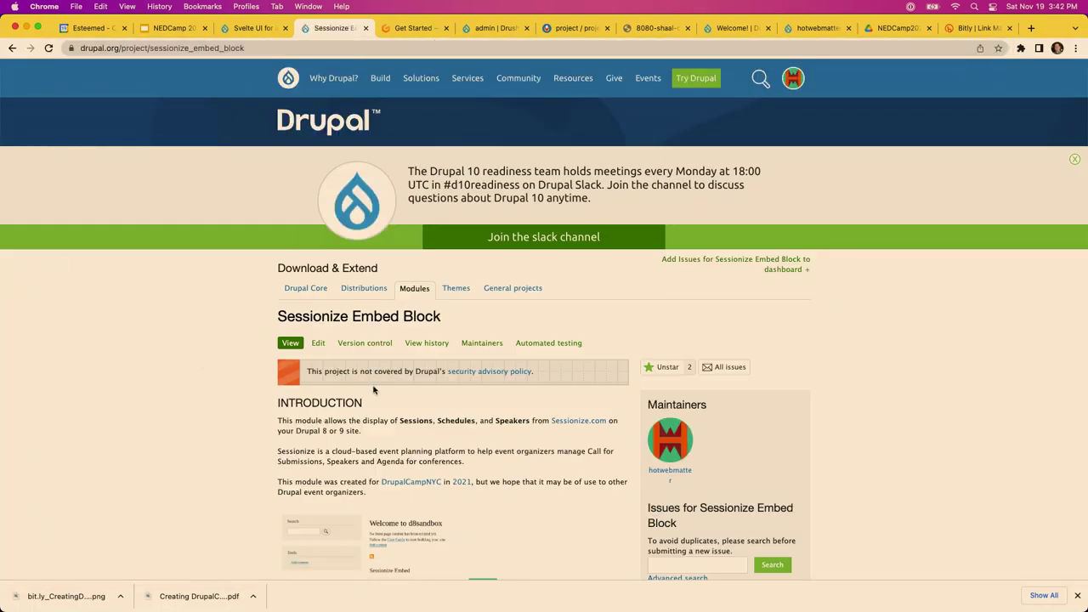
Open the Sessionize Embed Block issue "Automated Drupal 10 compatibility fixes" from the open issues and examine its issue fork section.
scroll(419, 400, down, 5)
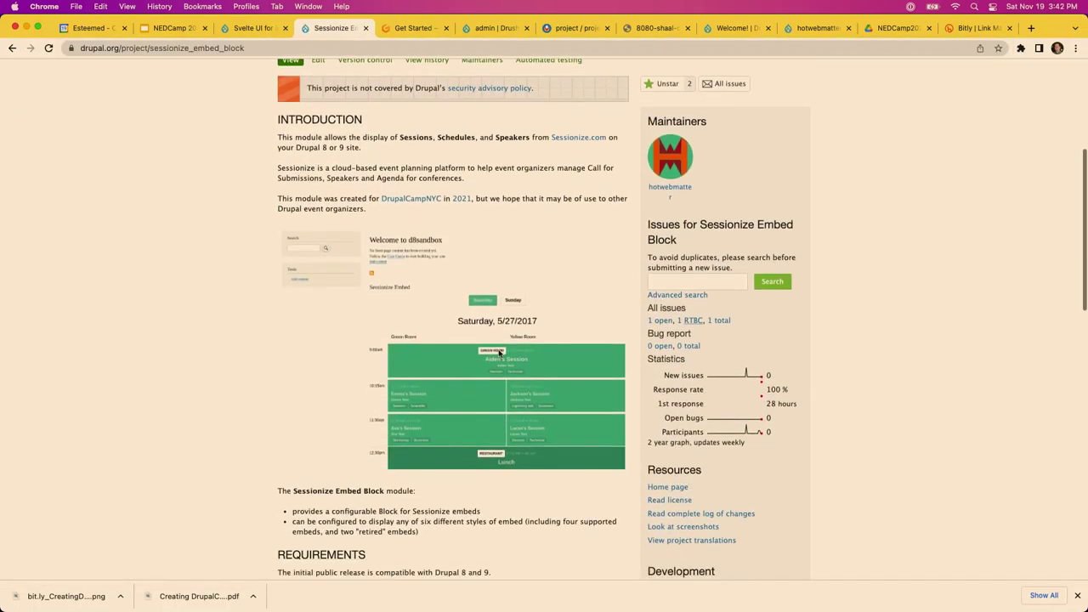
click(663, 324)
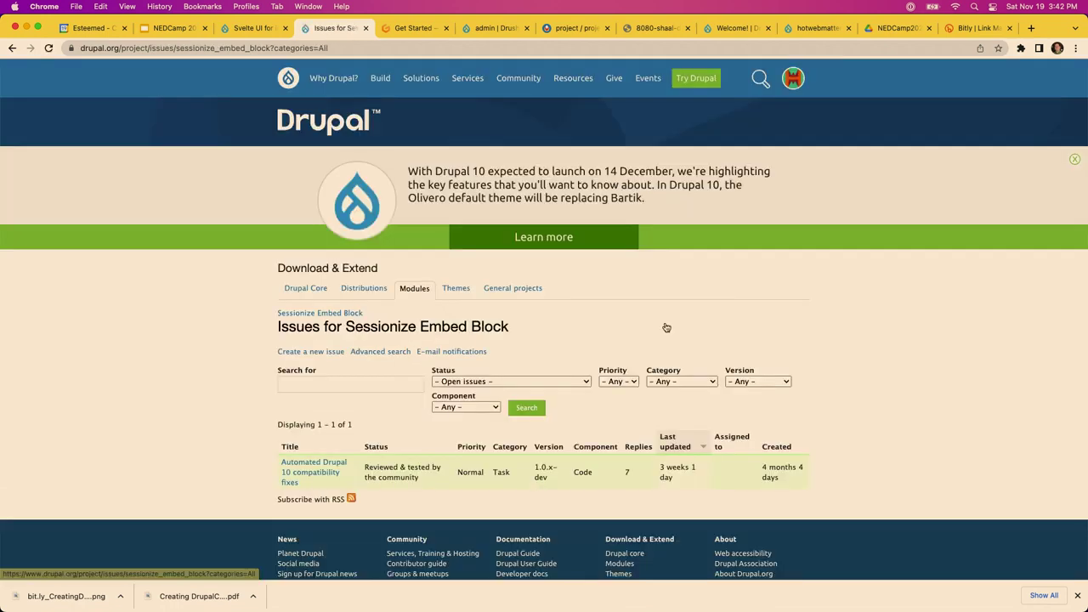
click(311, 465)
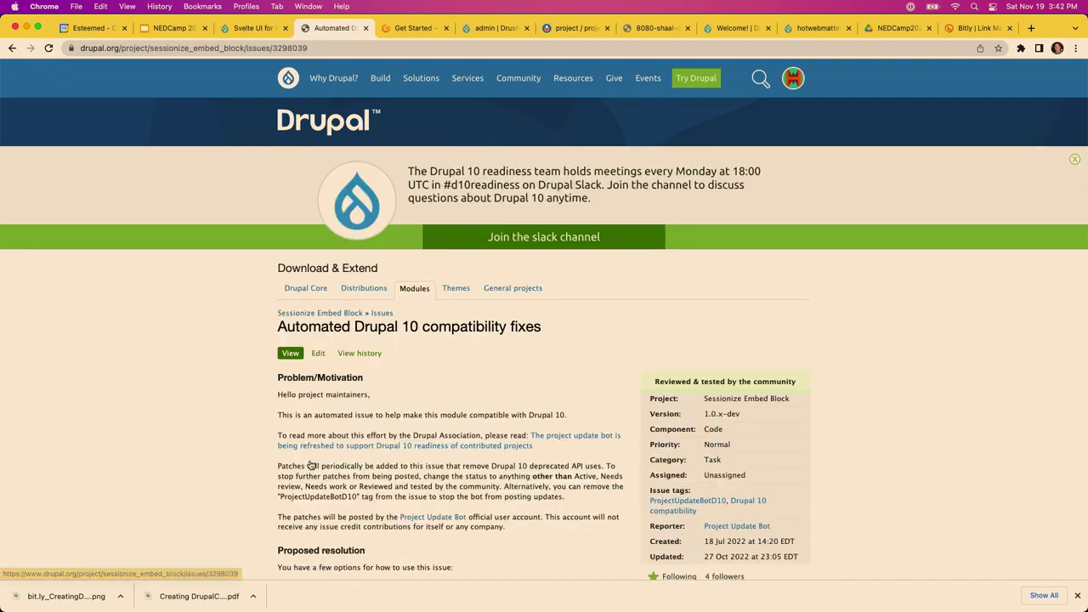
scroll(456, 379, down, 10)
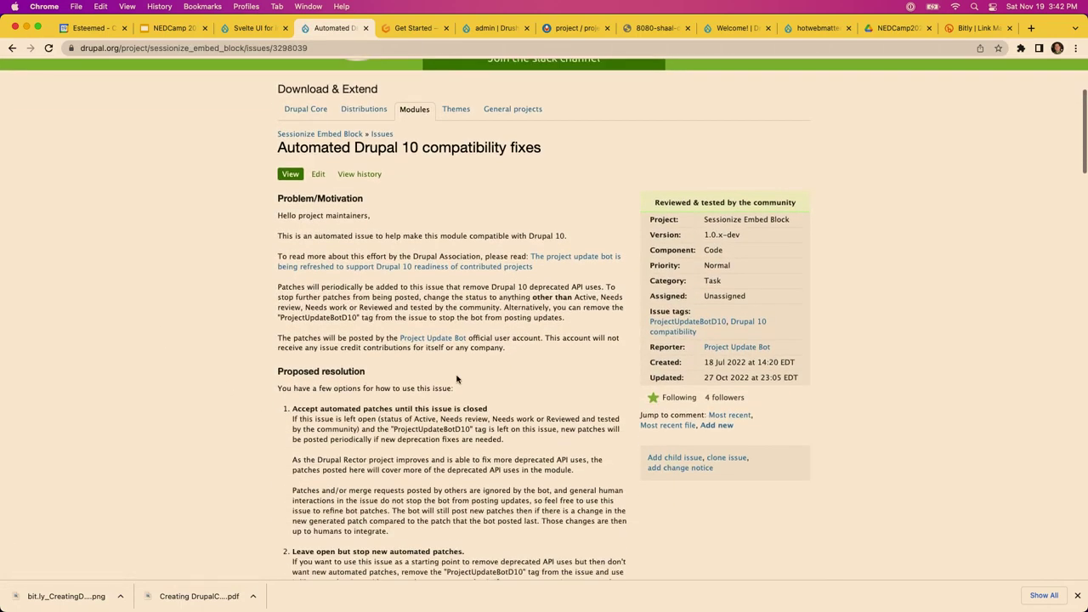
scroll(456, 379, down, 2)
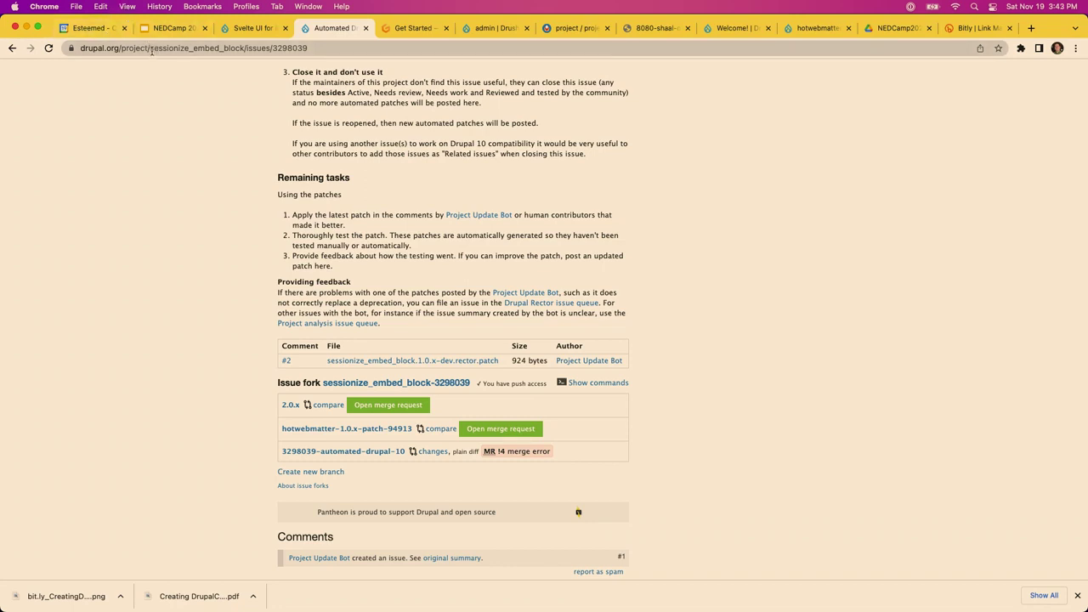
Return to the Svelte UI for install controllers issue and examine its issue fork, branches and related issues.
click(12, 48)
click(12, 48)
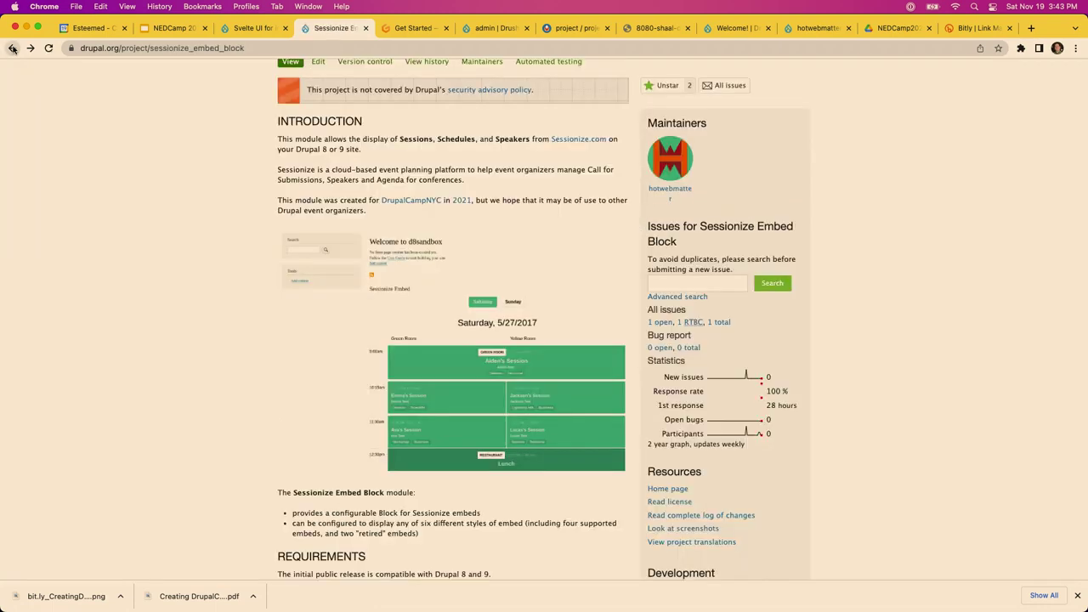
click(11, 48)
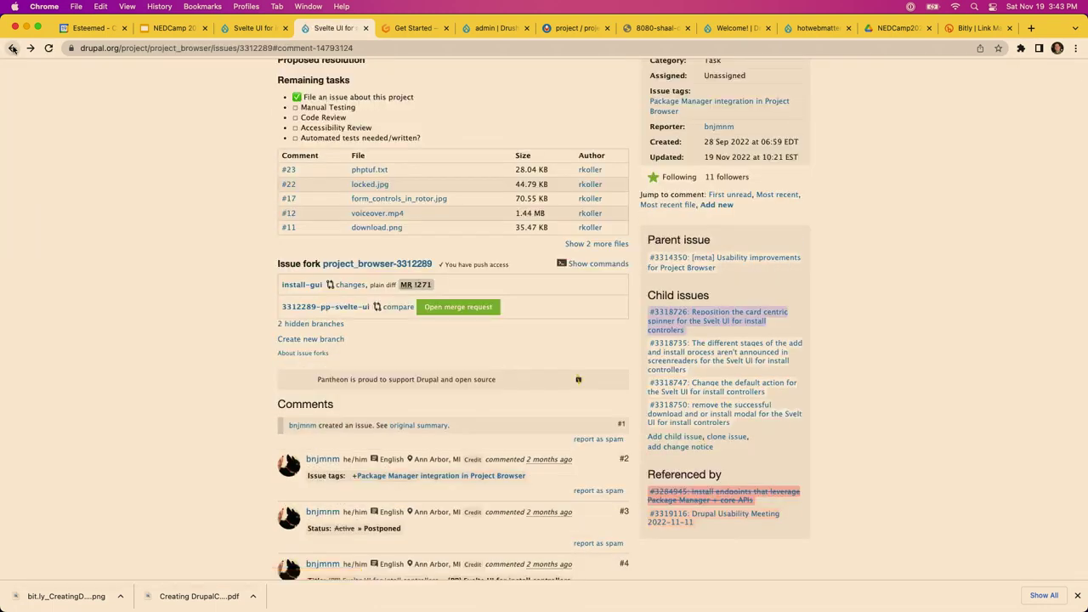
scroll(156, 218, up, 5)
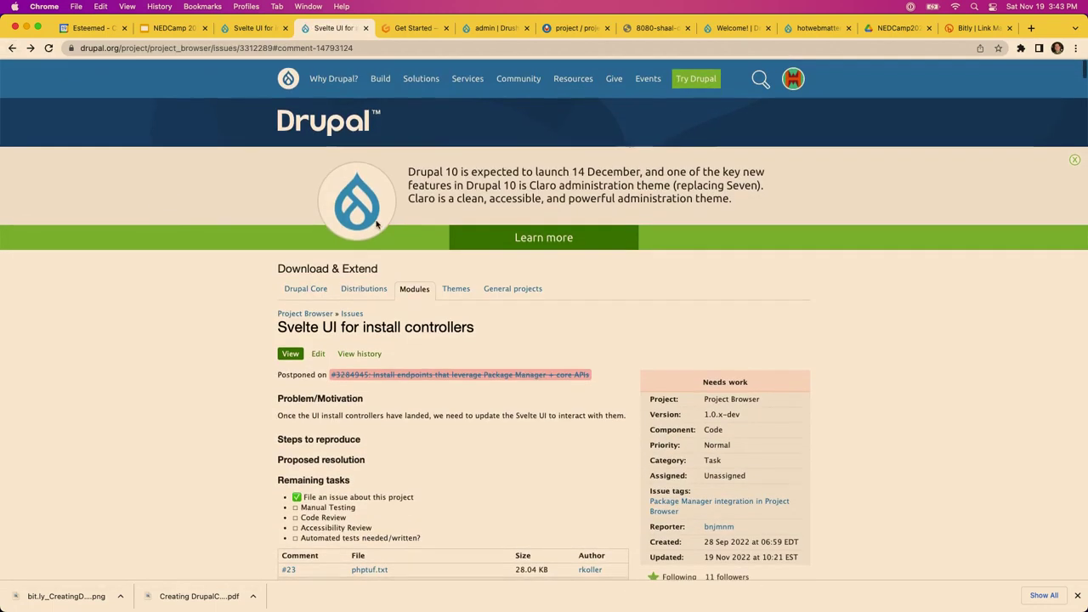
scroll(823, 298, down, 5)
scroll(822, 298, down, 5)
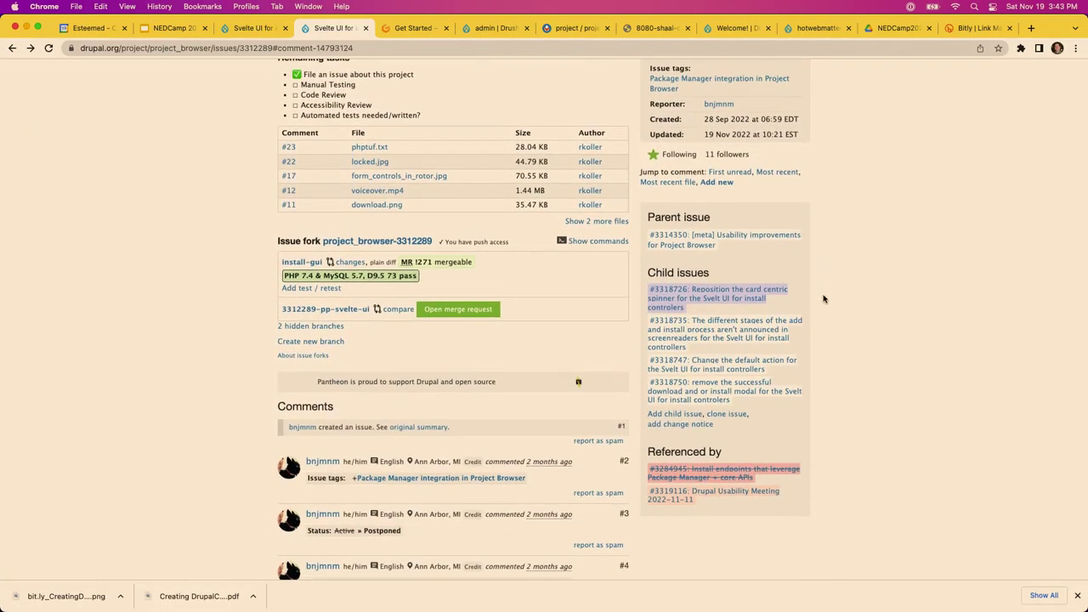
Open the Project Browser issue queue and choose the Svelte UI for install controllers issue from it.
scroll(823, 298, up, 2)
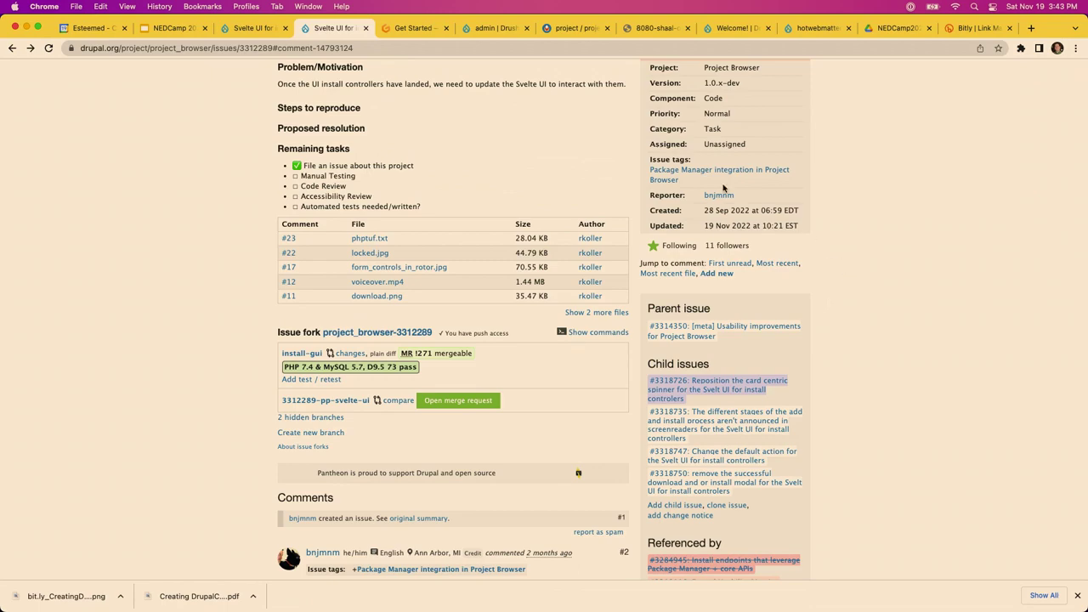
scroll(872, 208, up, 3)
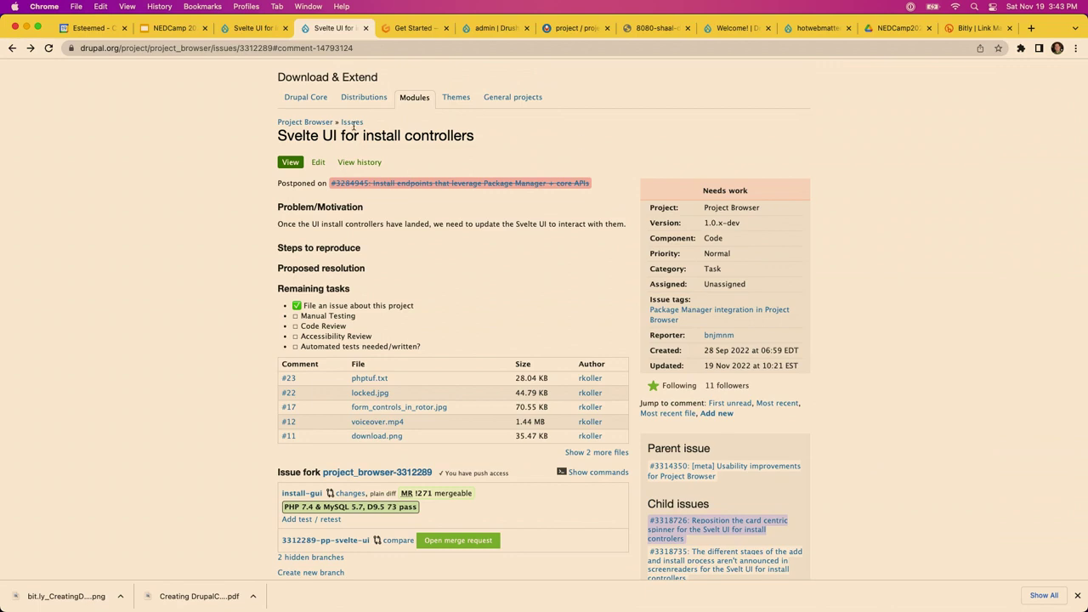
click(350, 124)
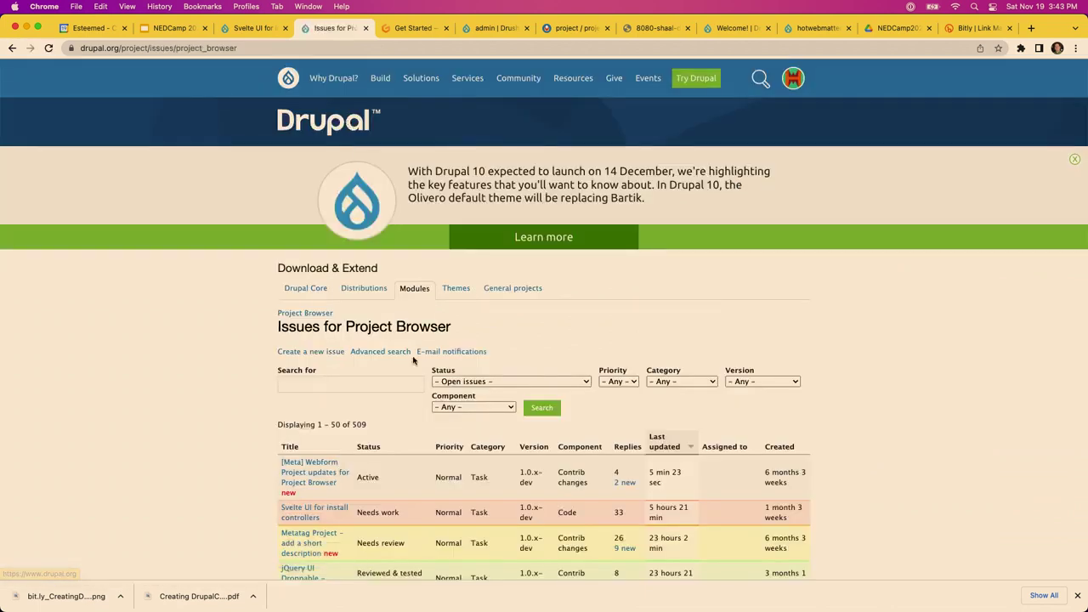
click(321, 512)
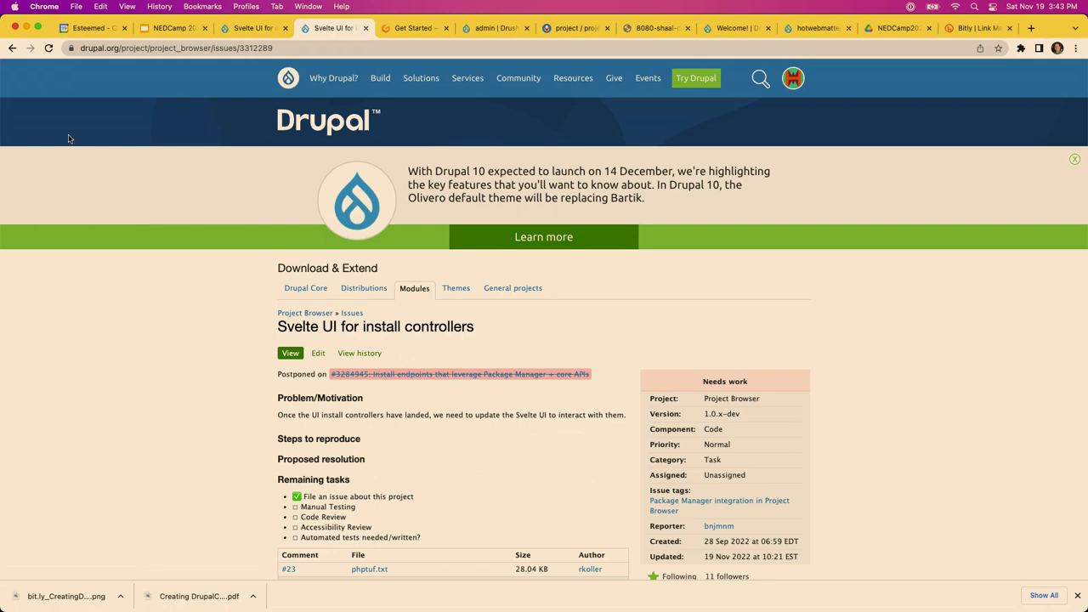
Open the "[Meta] Webform Project updates for Project Browser" issue from the issue queue and create an issue fork with branch 3277506-meta-webform-project from 1.0.x.
click(12, 47)
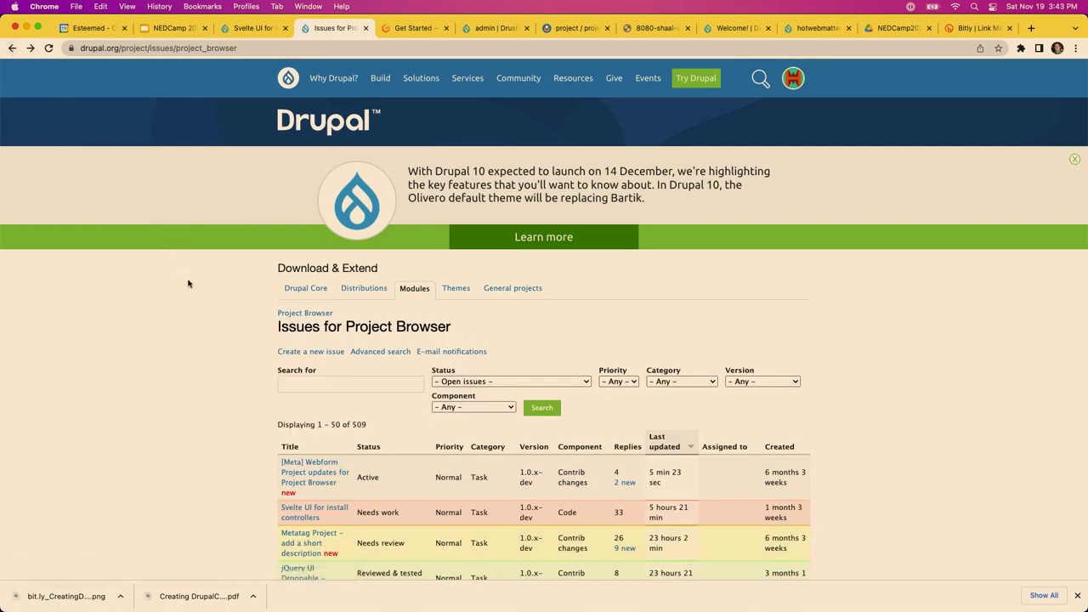
click(314, 479)
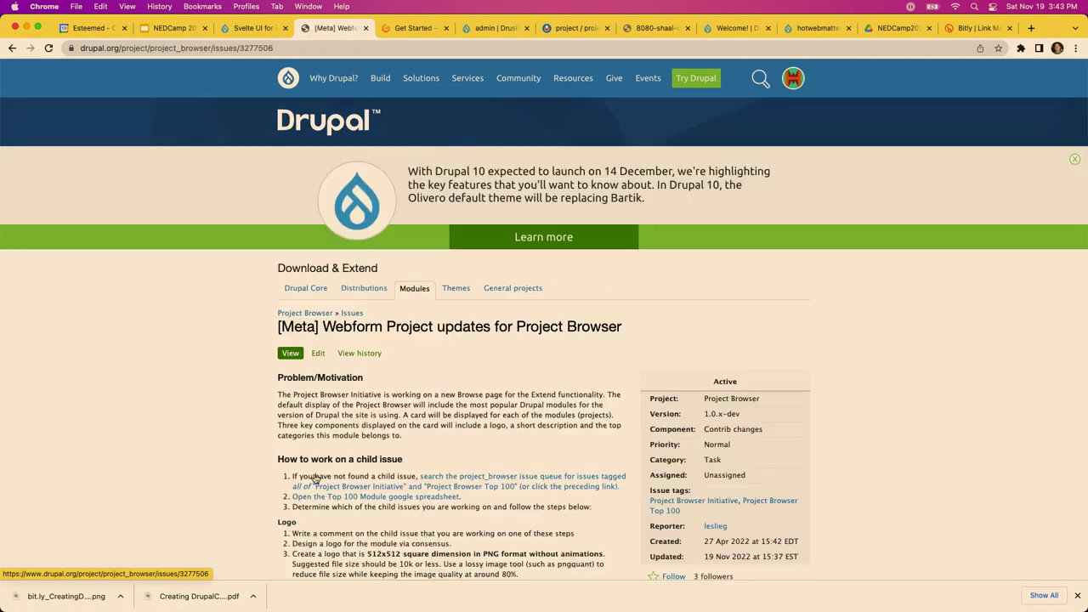
scroll(374, 454, down, 10)
scroll(379, 455, down, 1)
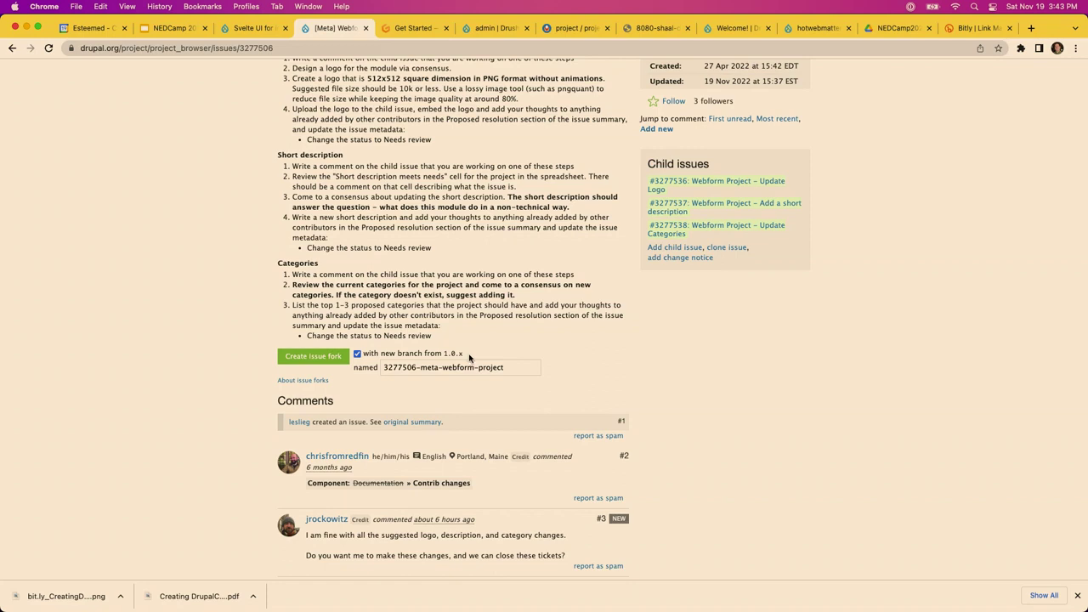
click(319, 359)
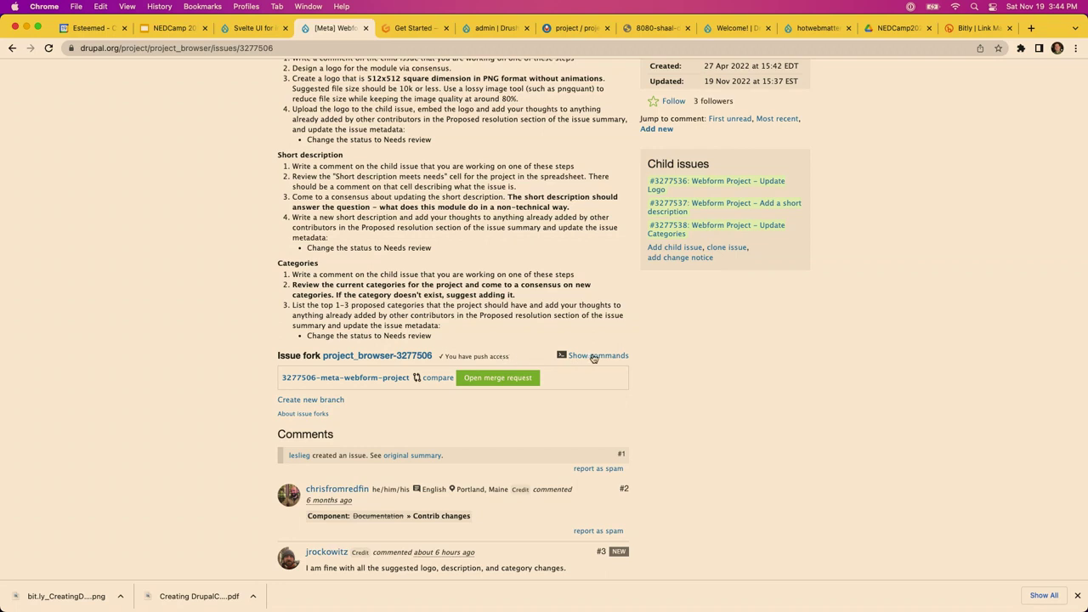
Show the Git commands of the issue fork and examine those for fetching the fork, checking out the branch and pushing a local branch.
click(593, 357)
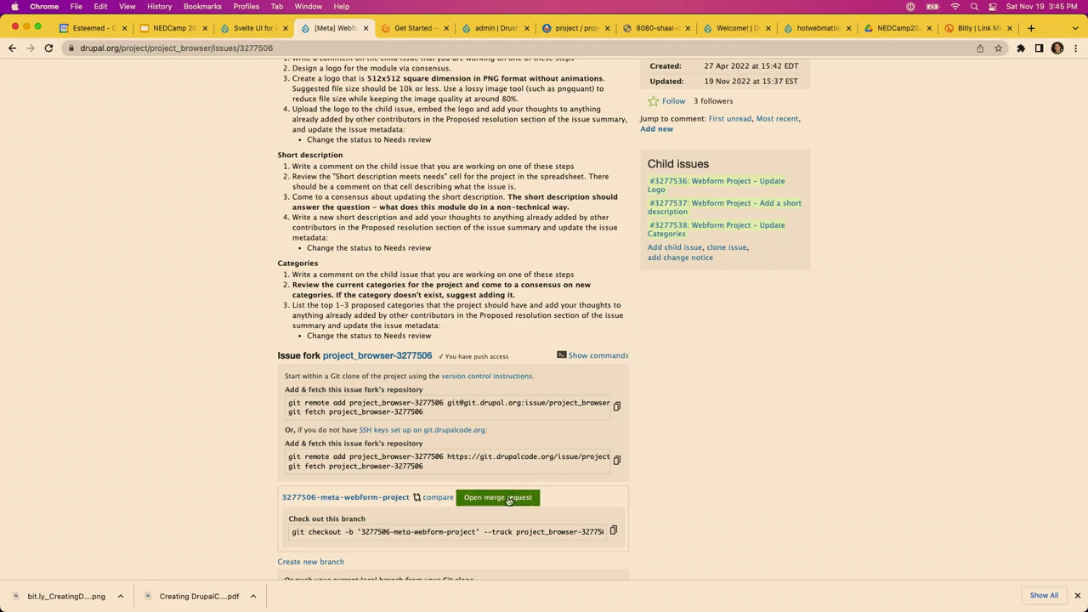
scroll(378, 511, down, 1)
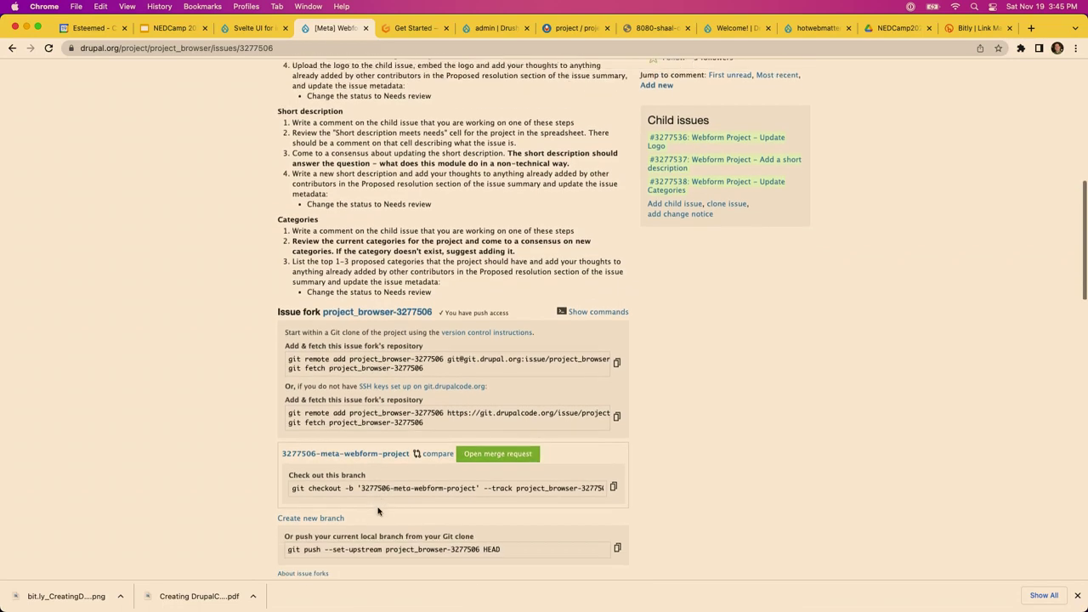
scroll(379, 511, up, 5)
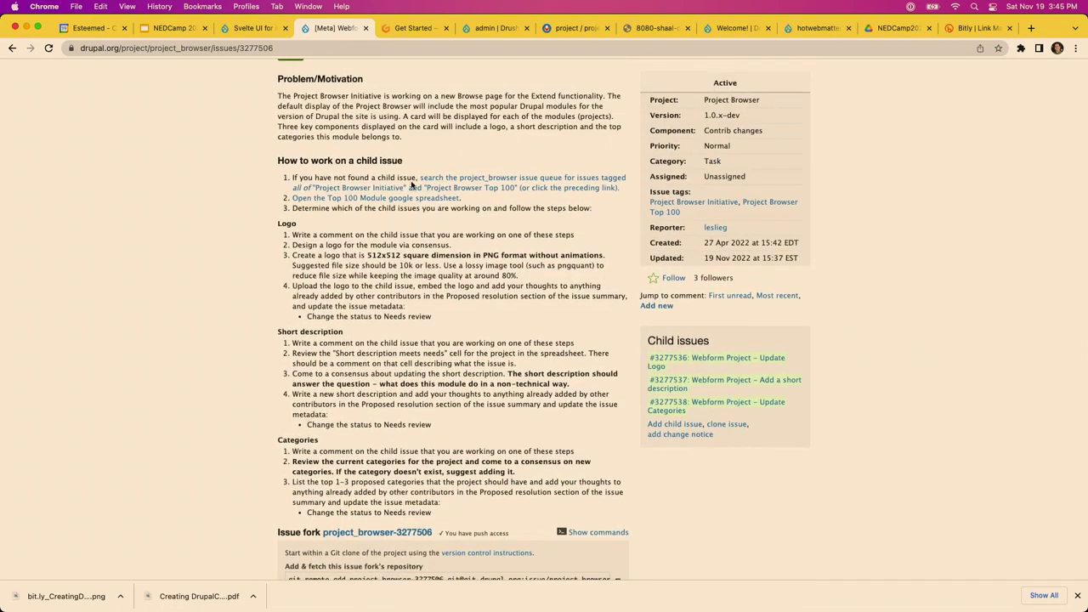